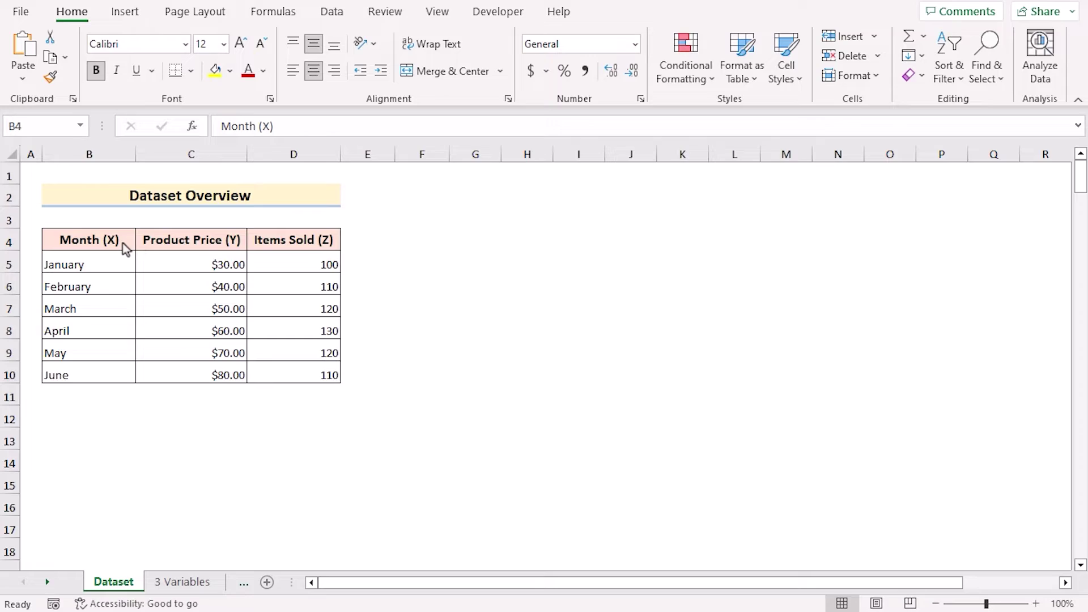
- Examine the Month (X), Product Price (Y) and Items Sold (Z) headers and their columns in the Dataset sheet
click(121, 239)
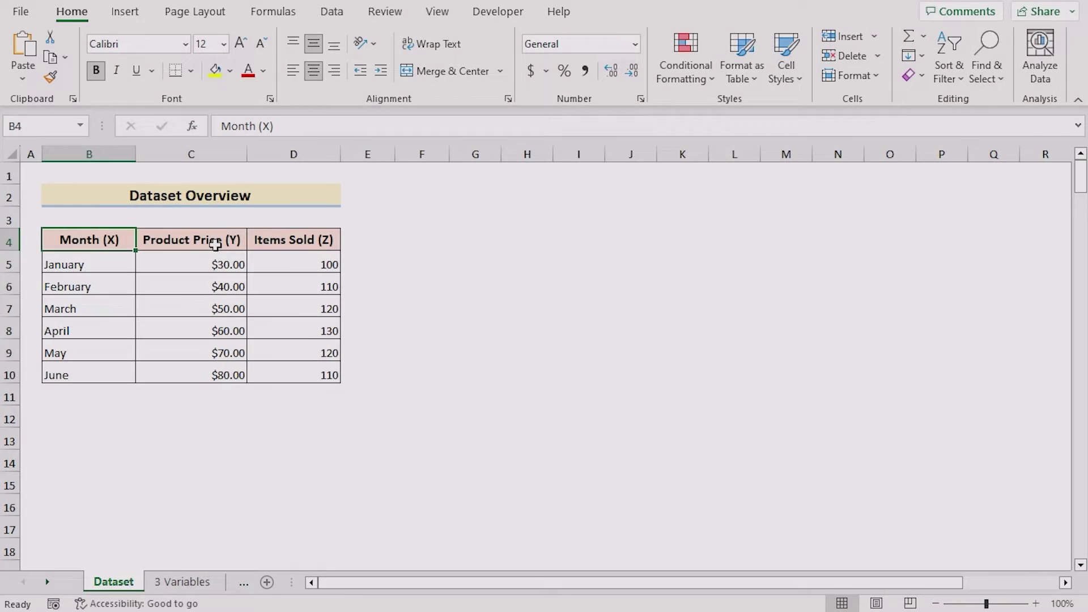
click(226, 243)
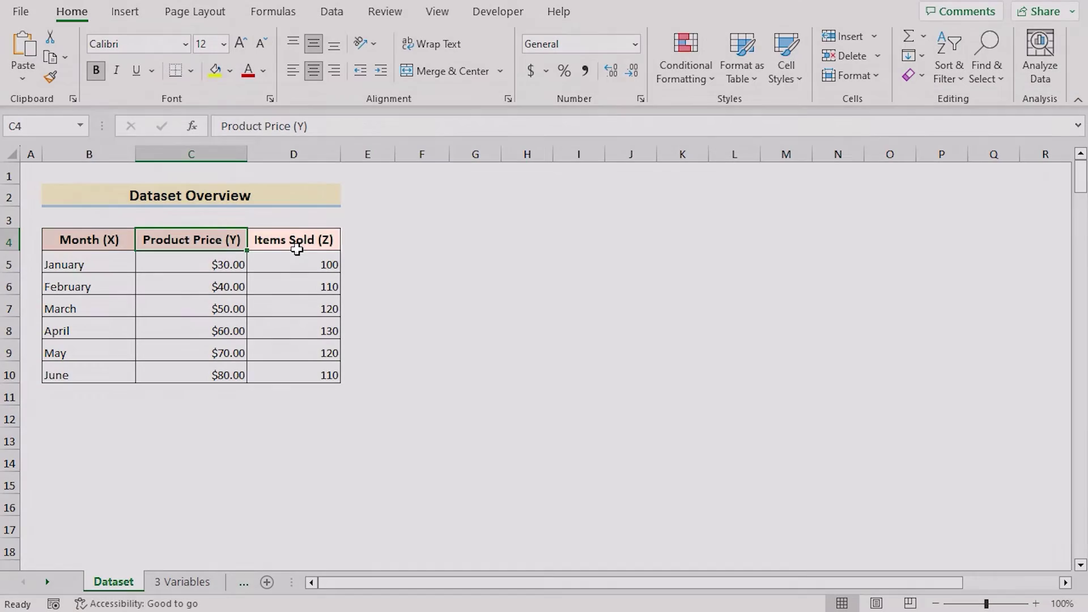
click(300, 246)
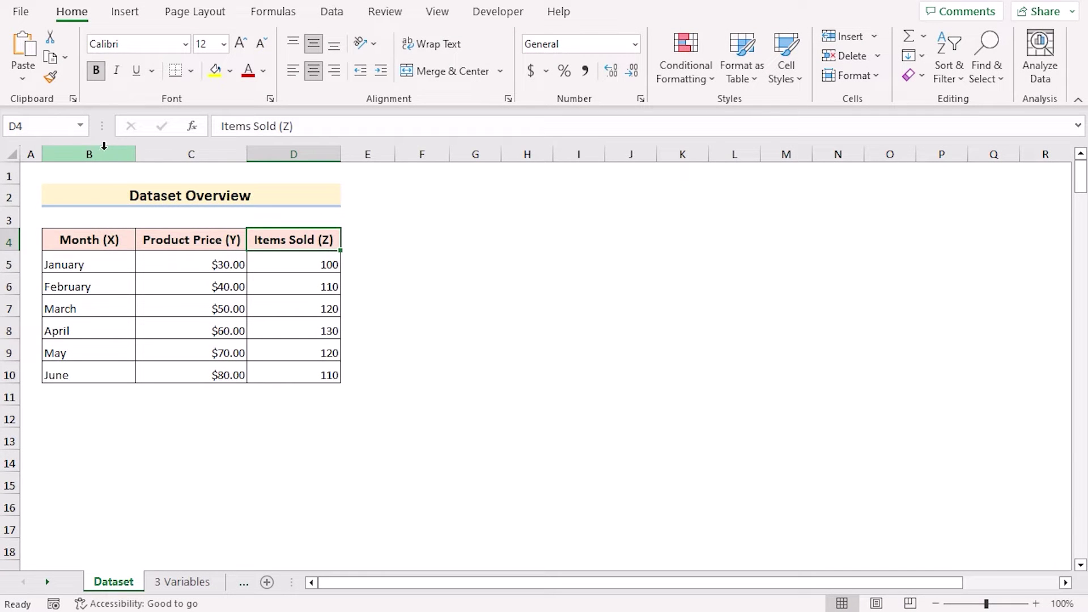
click(105, 153)
click(191, 153)
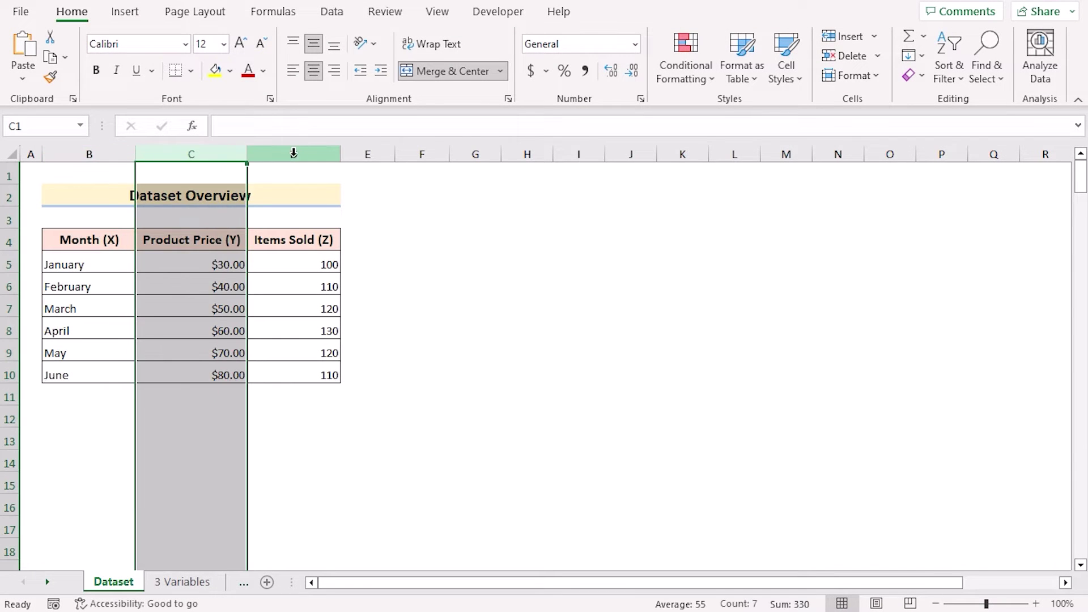
click(291, 153)
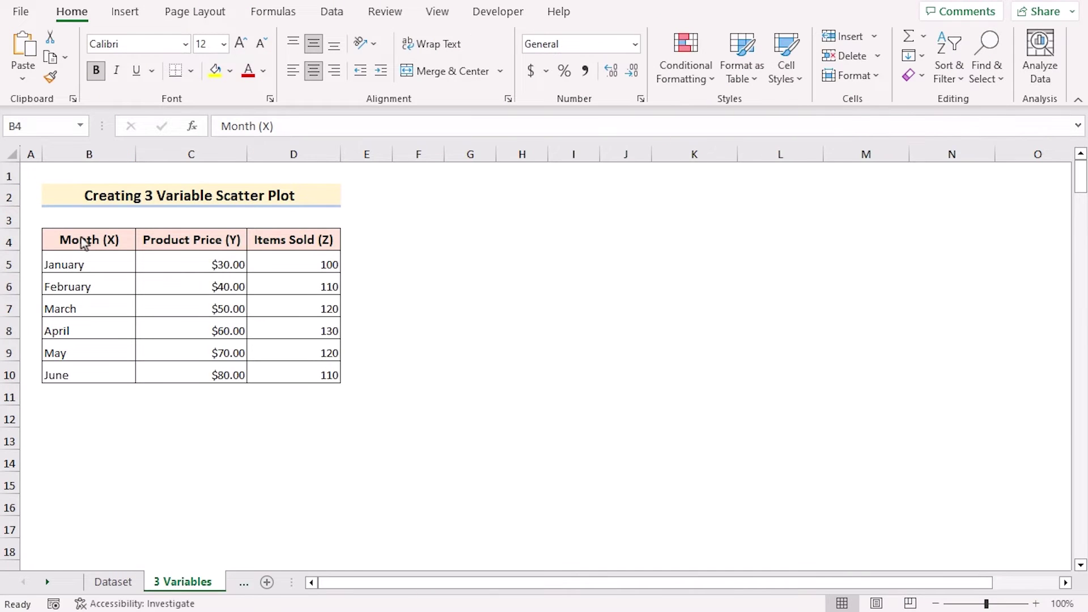
- Insert a markers-only Scatter chart from B4:D10 on the 3 Variables sheet and place it beside the table, level with the sheet title
shift+click(282, 376)
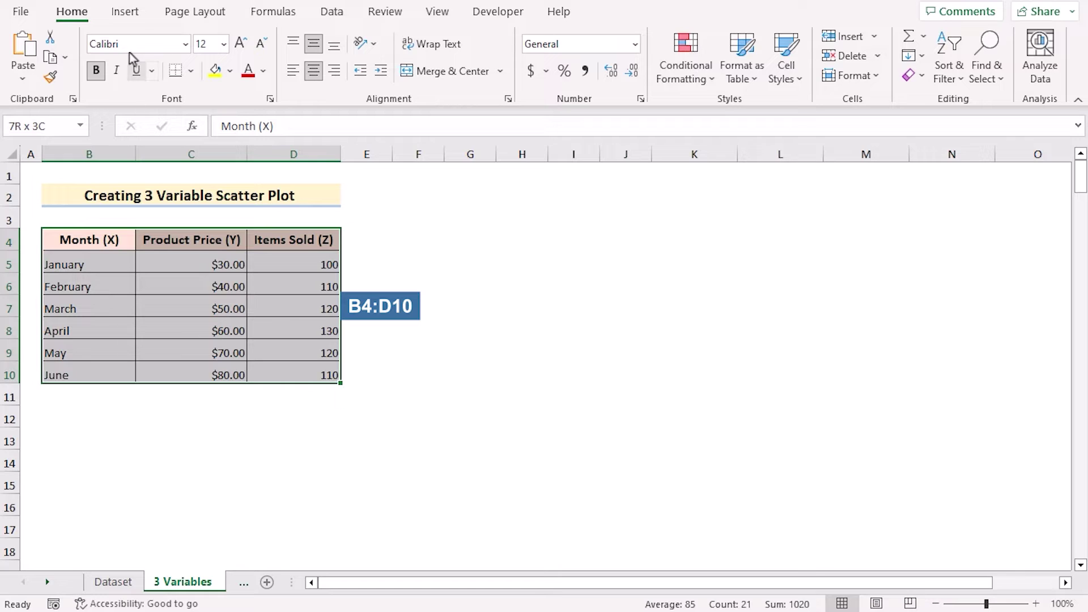
click(125, 10)
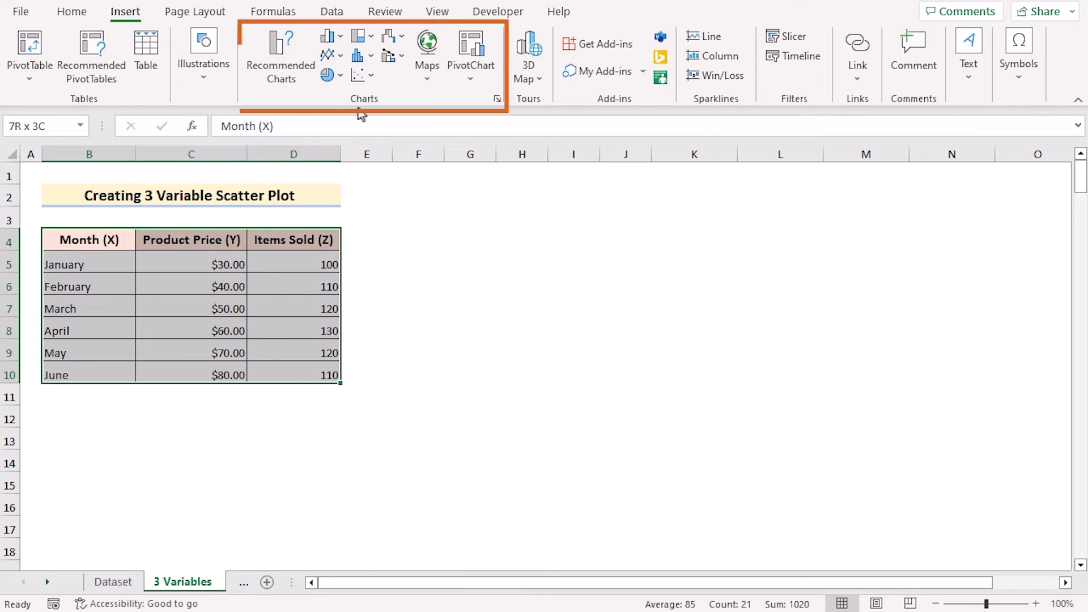
click(373, 78)
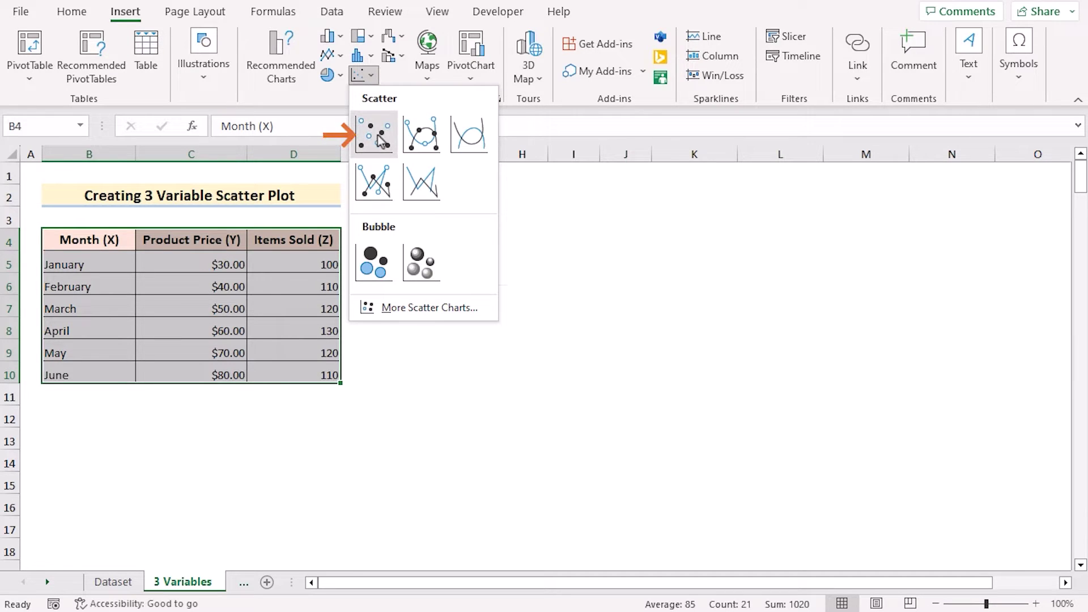
click(378, 135)
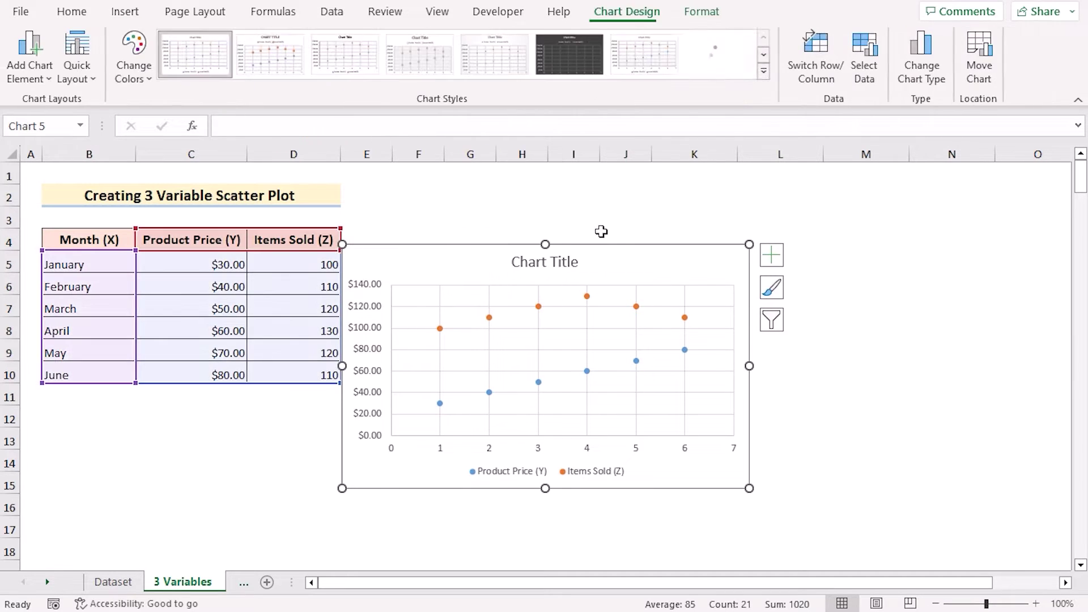
drag(613, 245, 652, 197)
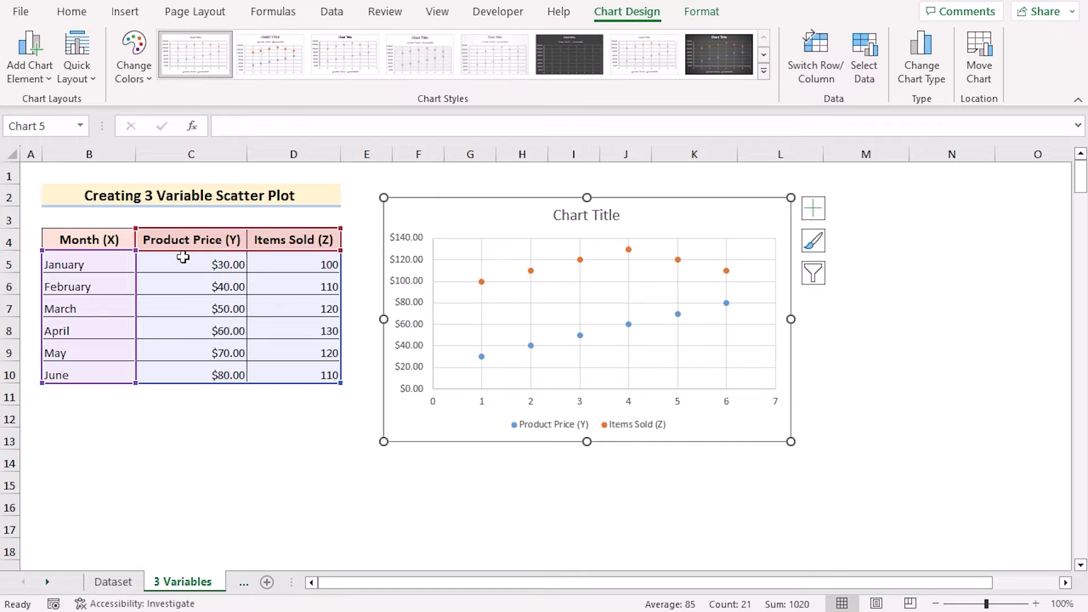
- Change the chart type to Scatter with Smooth Lines and Markers, followed by Scatter with Straight Lines
click(127, 14)
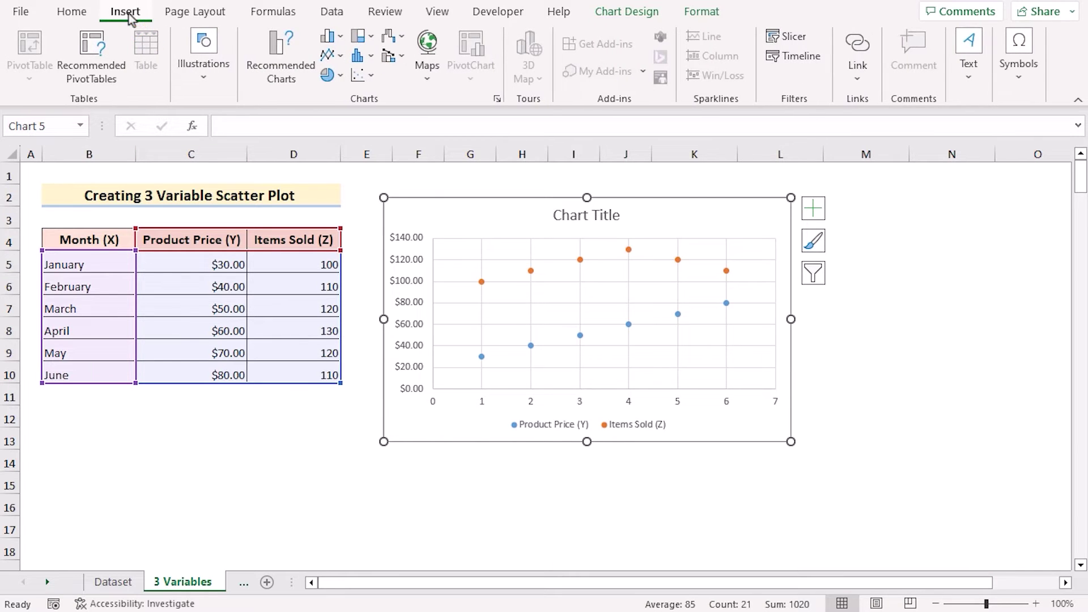
click(370, 76)
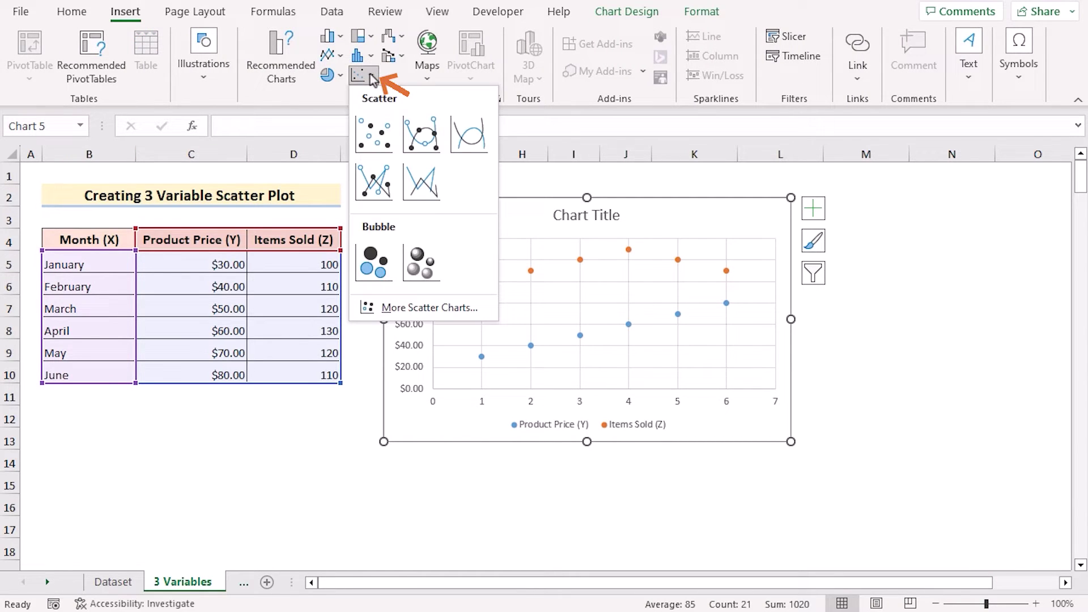
click(431, 147)
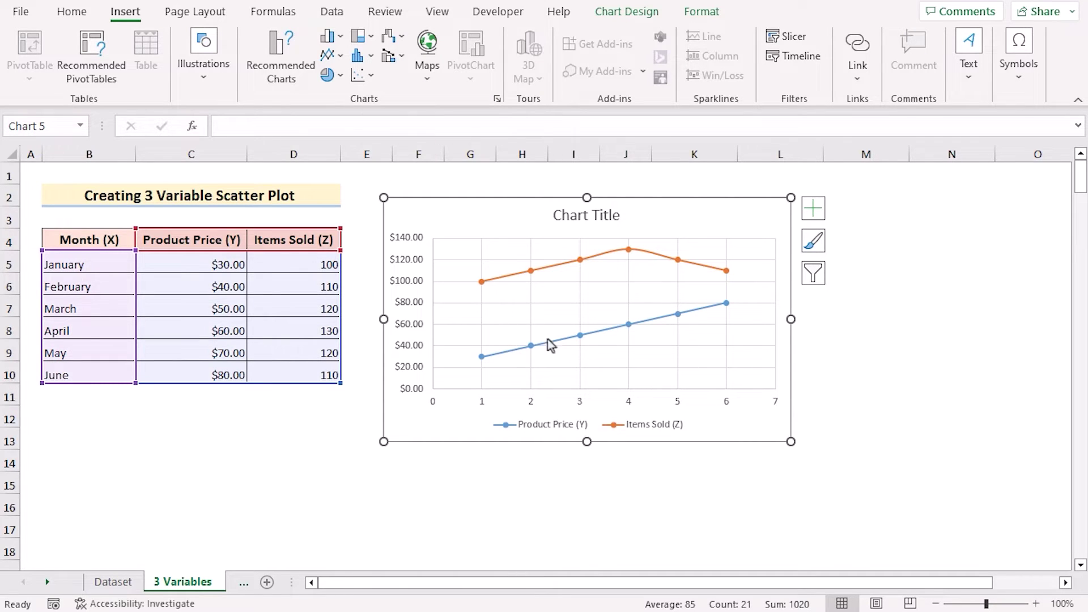
click(372, 75)
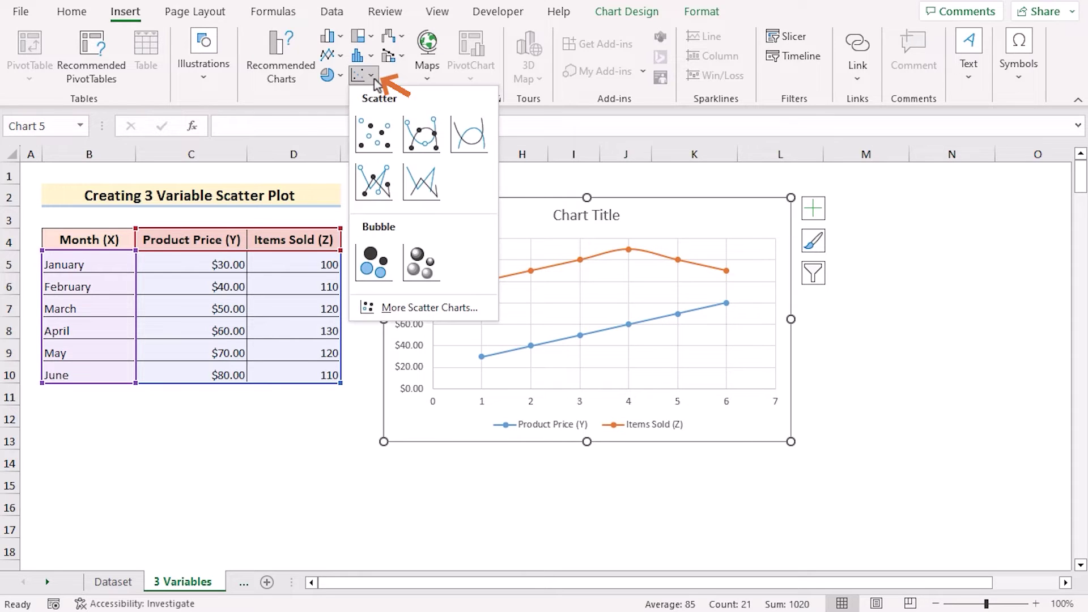
click(435, 195)
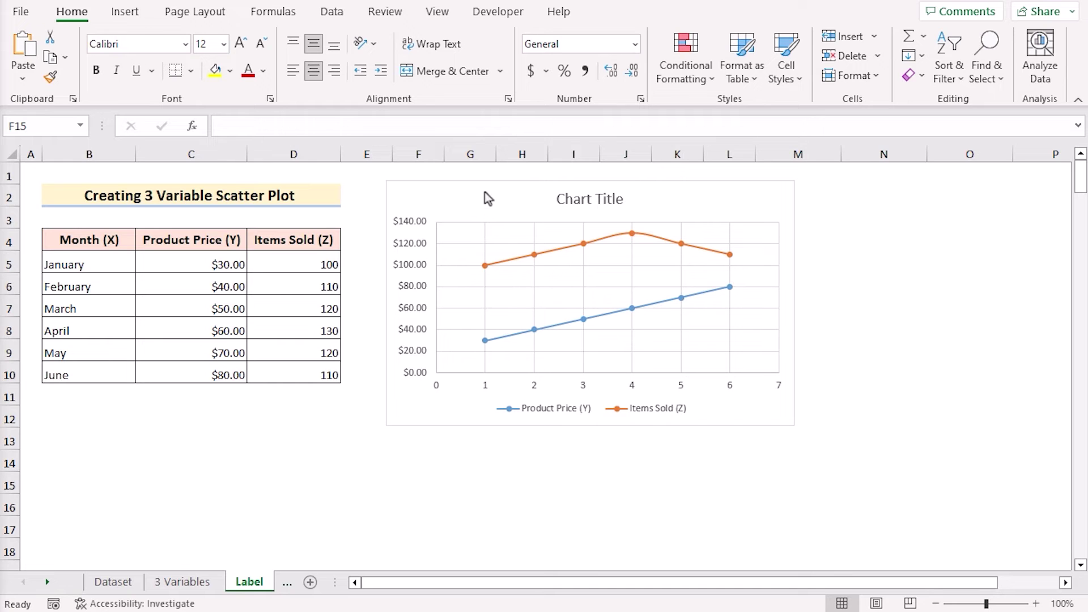
- Try several preset chart styles on the Label sheet's scatter chart, ending with the dark gradient style
click(516, 198)
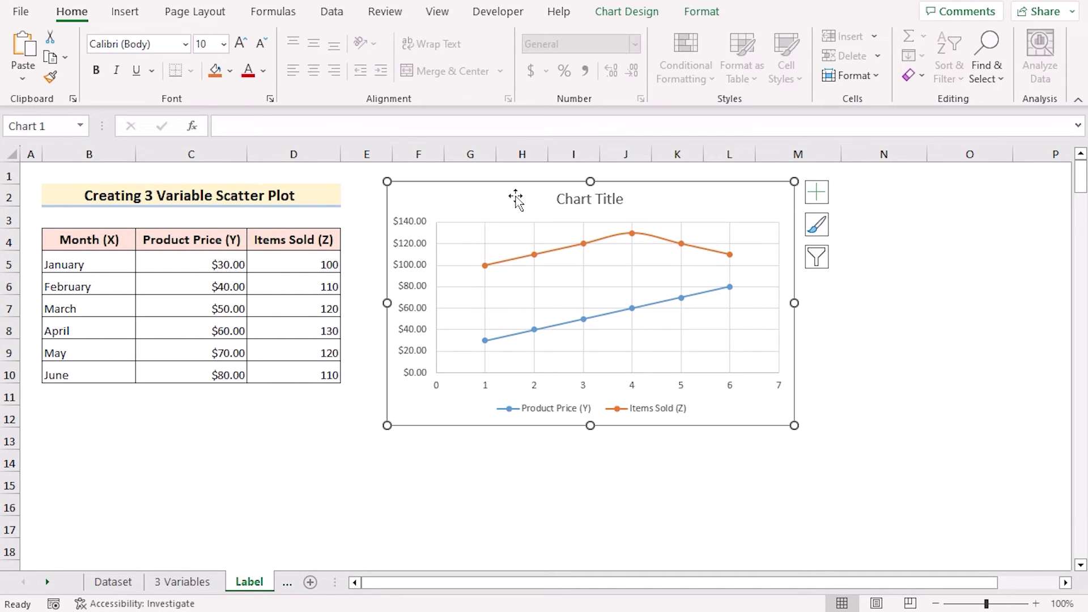
click(623, 16)
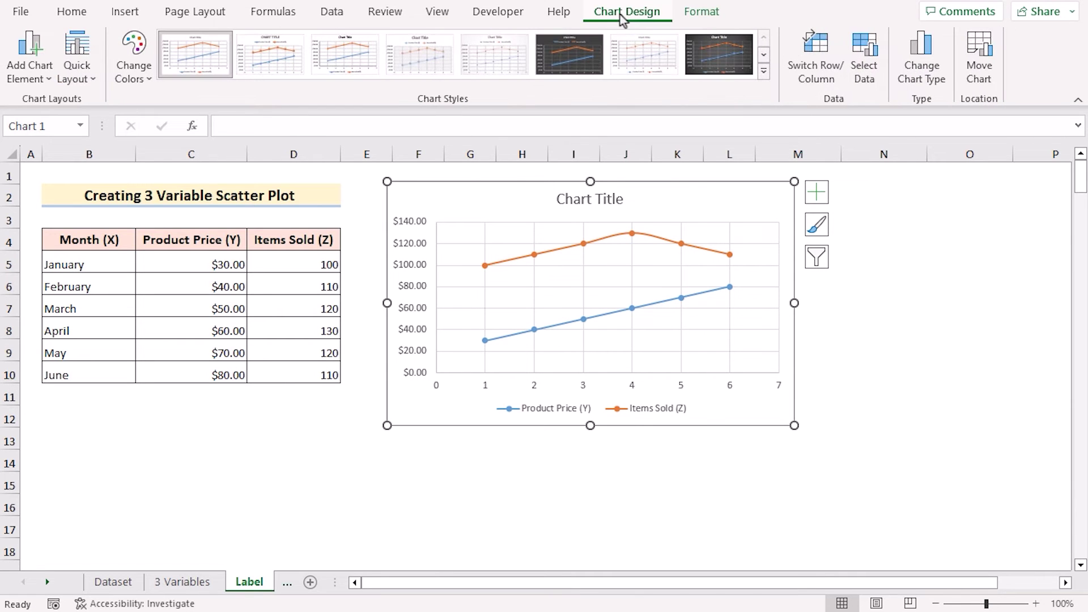
click(253, 63)
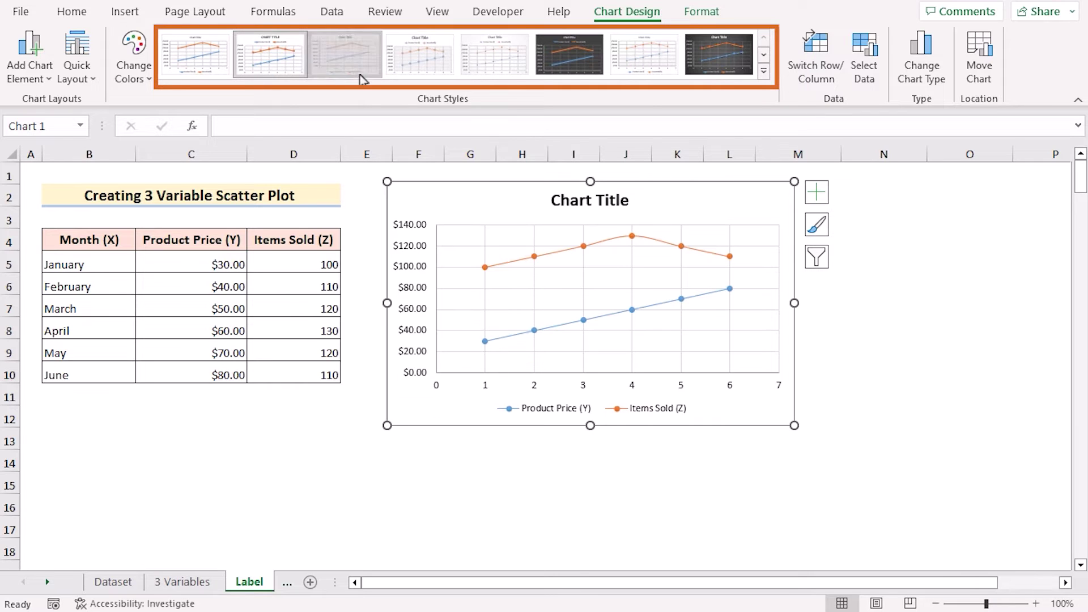
click(438, 68)
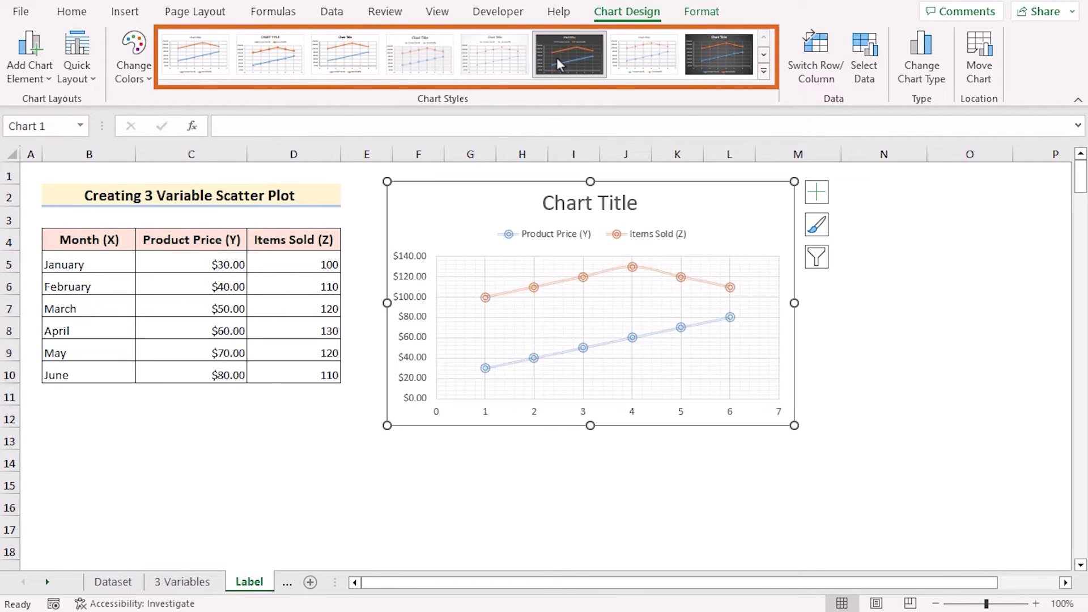
click(710, 68)
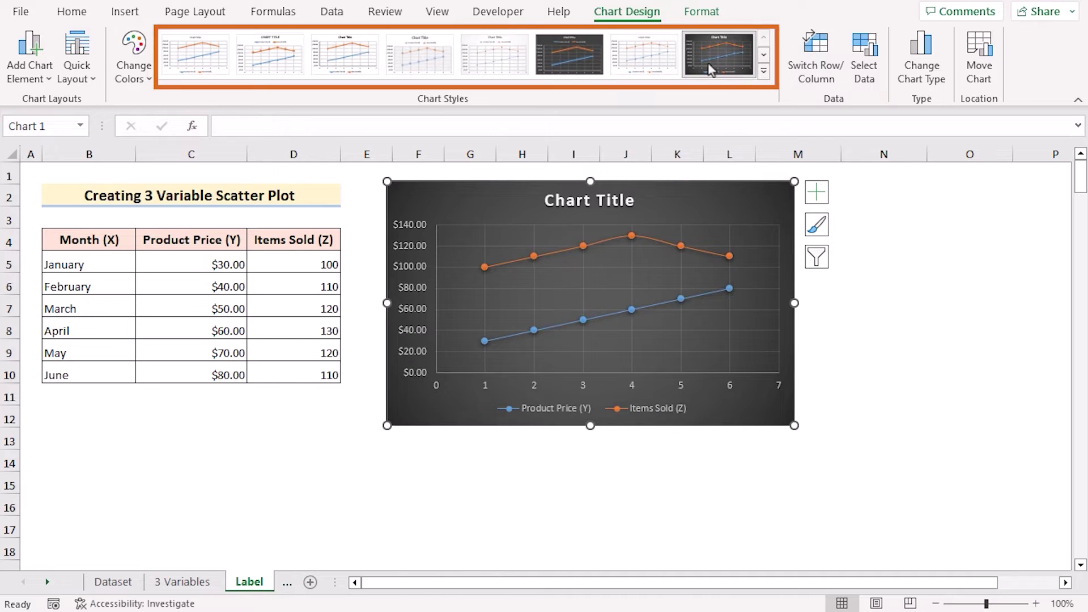
- Undo the chart style changes on the Label sheet's scatter chart
key(ctrl+z)
key(ctrl+z)
key(ctrl+z)
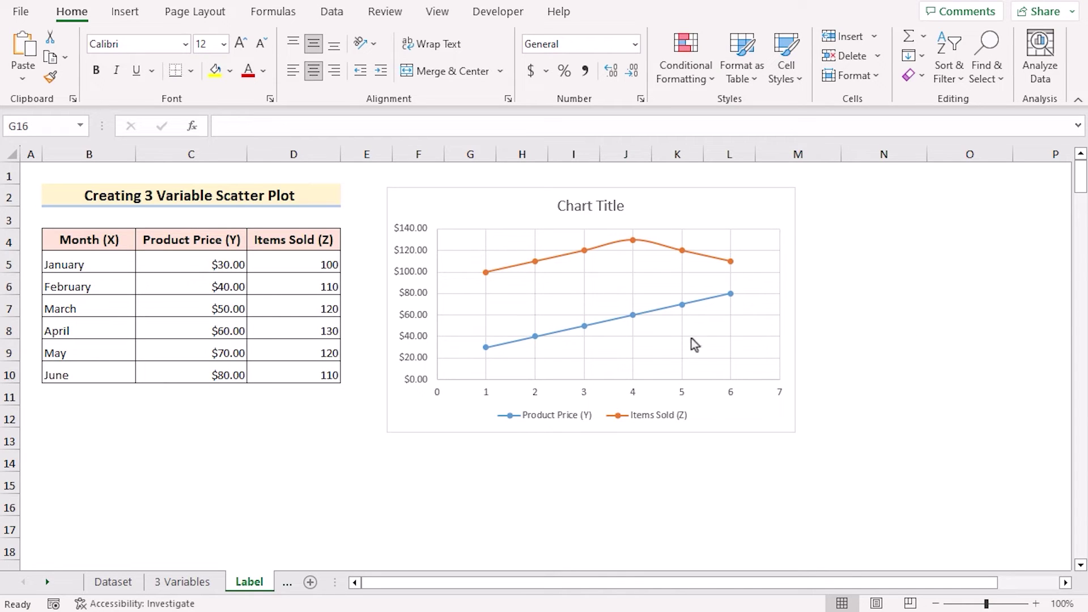
- Format the chart's horizontal axis with a maximum bound of 10.0 and a minimum bound of 3.0
right_click(537, 395)
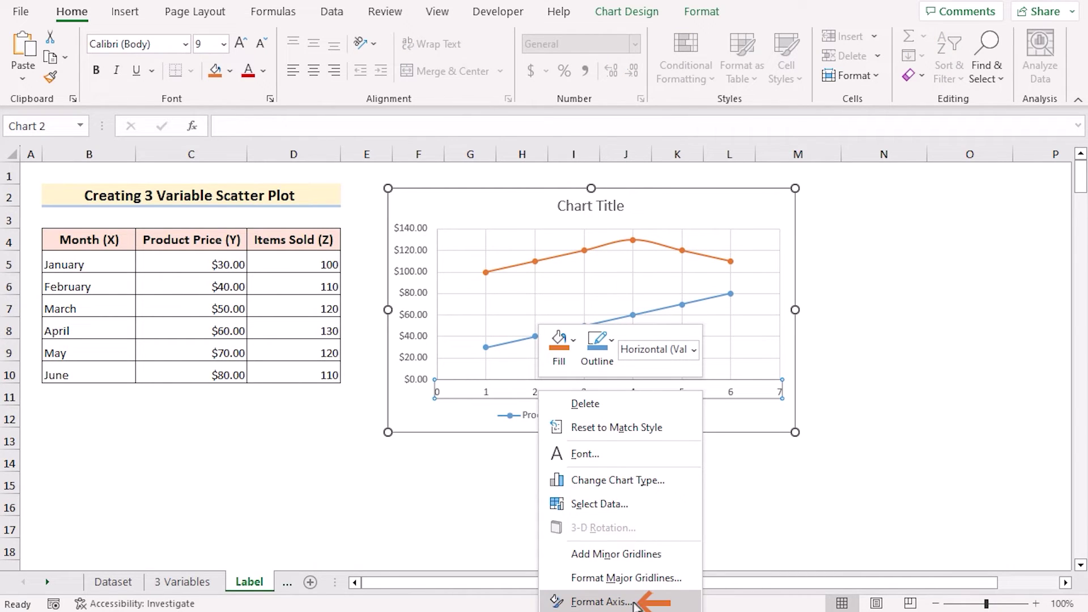
click(601, 602)
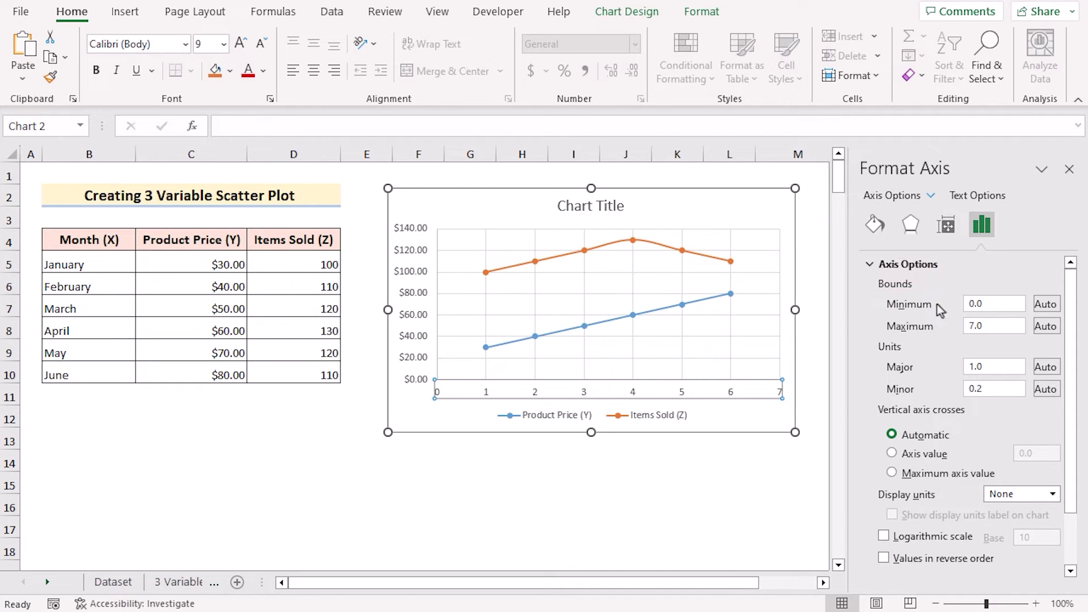
click(971, 327)
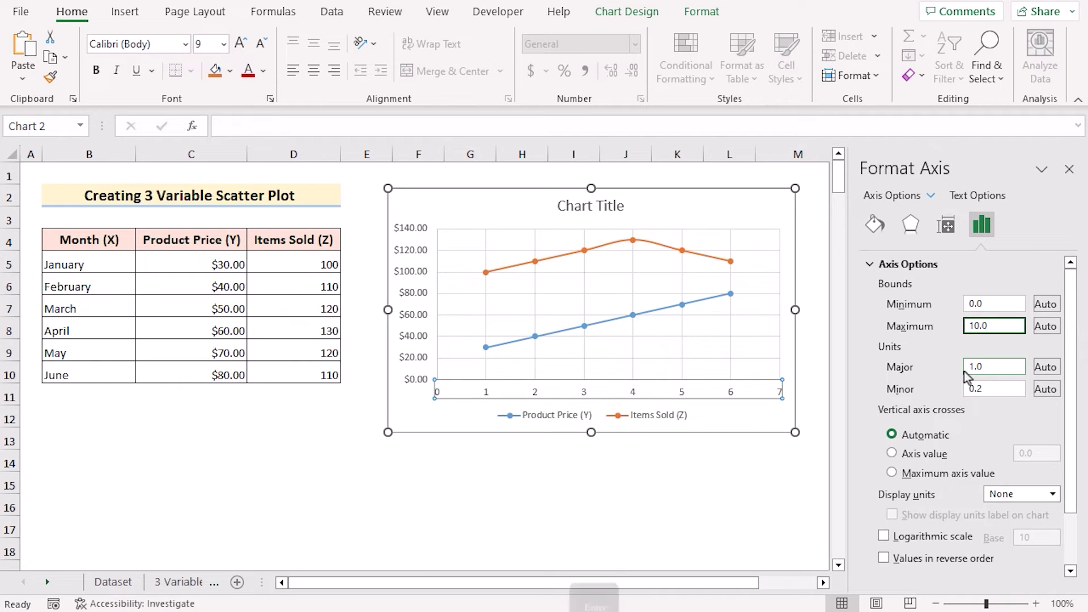
key(Return)
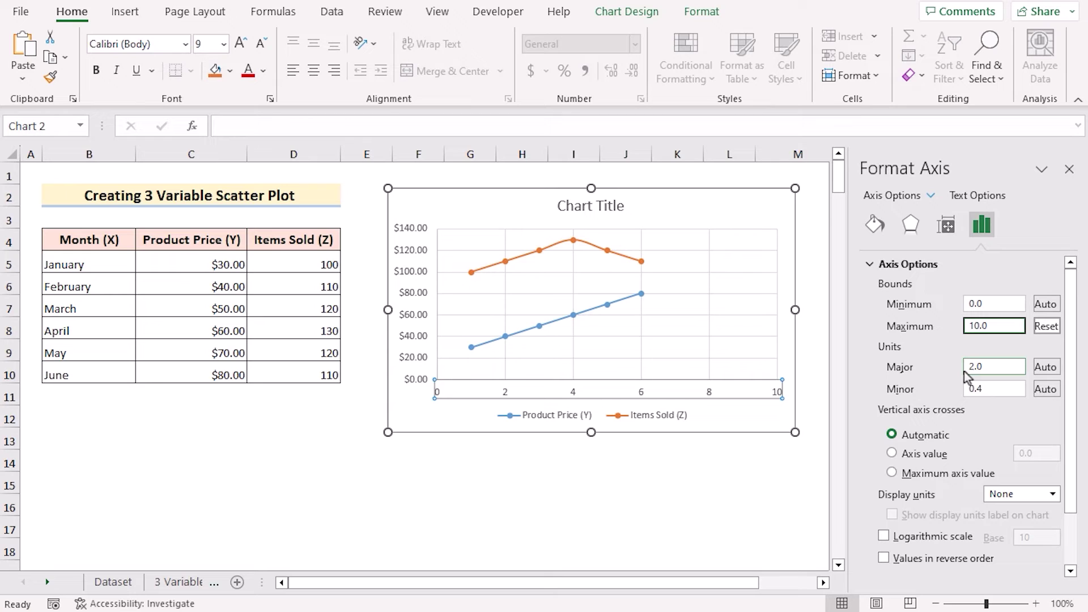
click(972, 306)
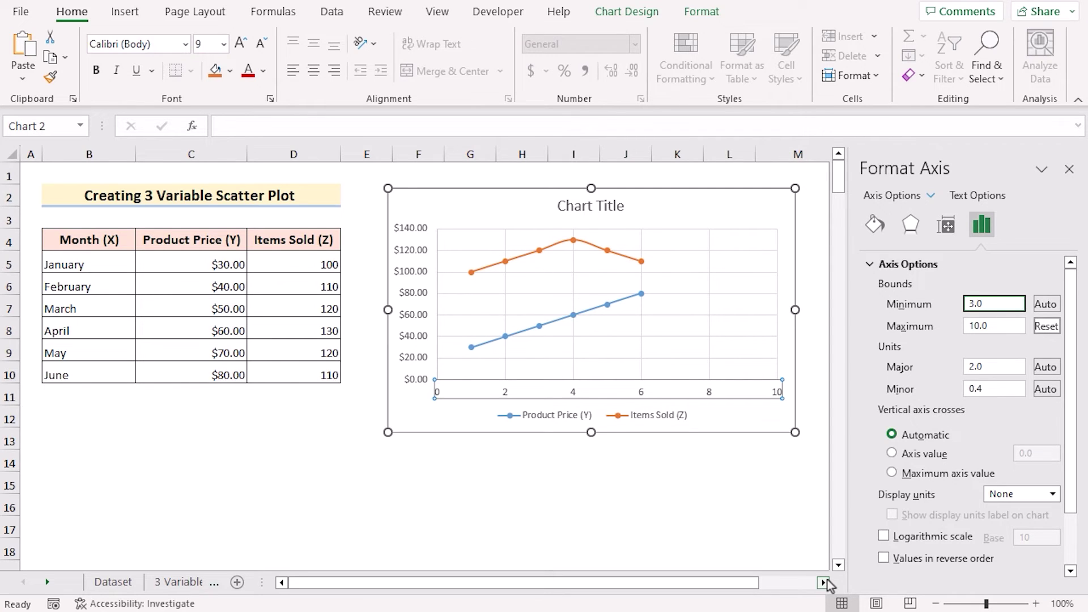
key(Return)
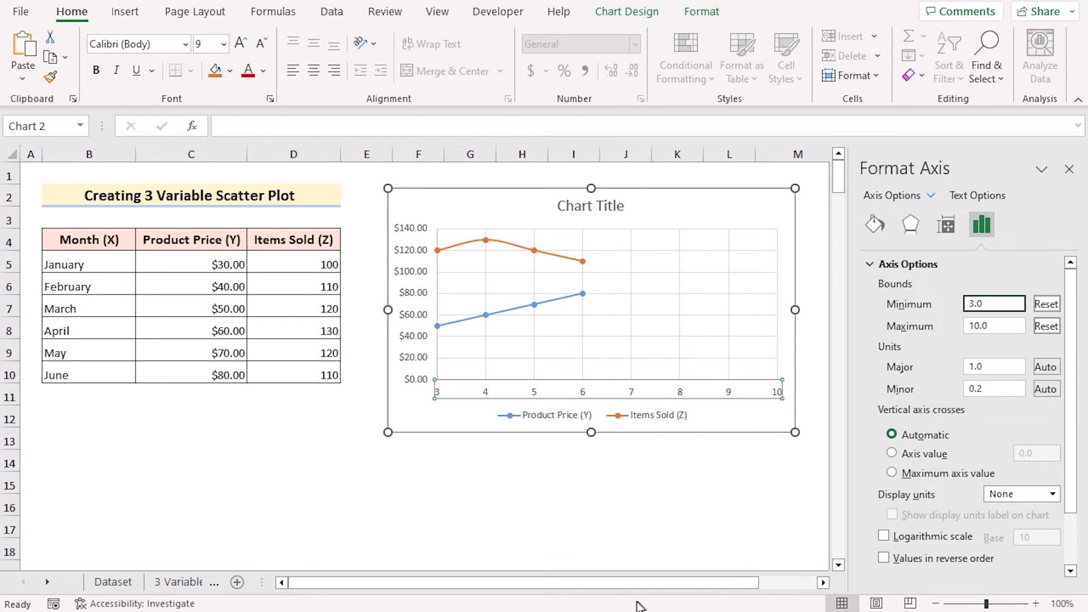
click(1070, 169)
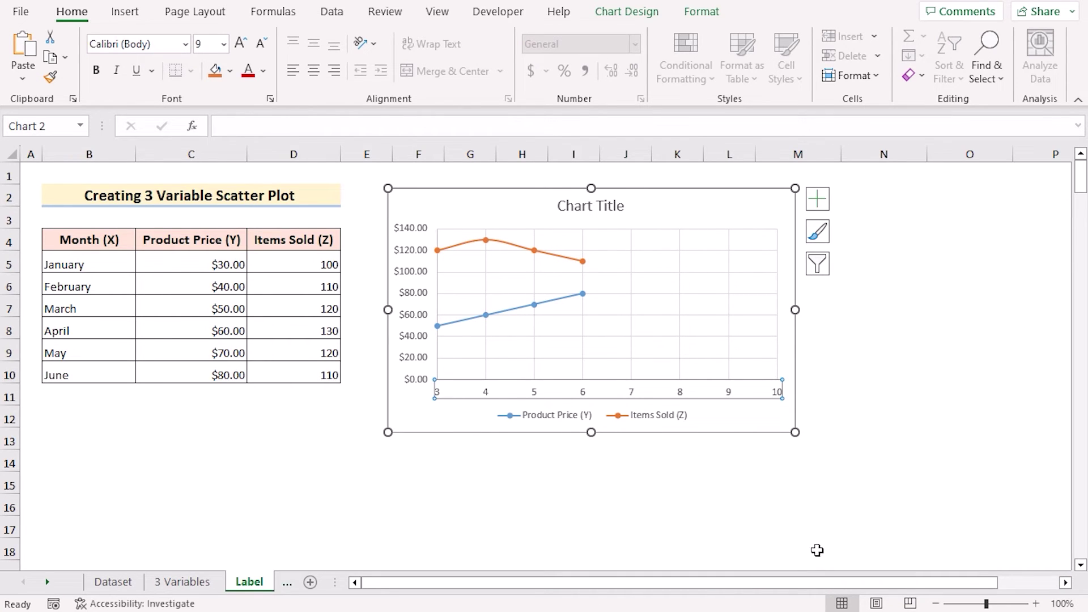
- Replace the placeholder chart title with "3 Variable Scatter Plot"
click(602, 205)
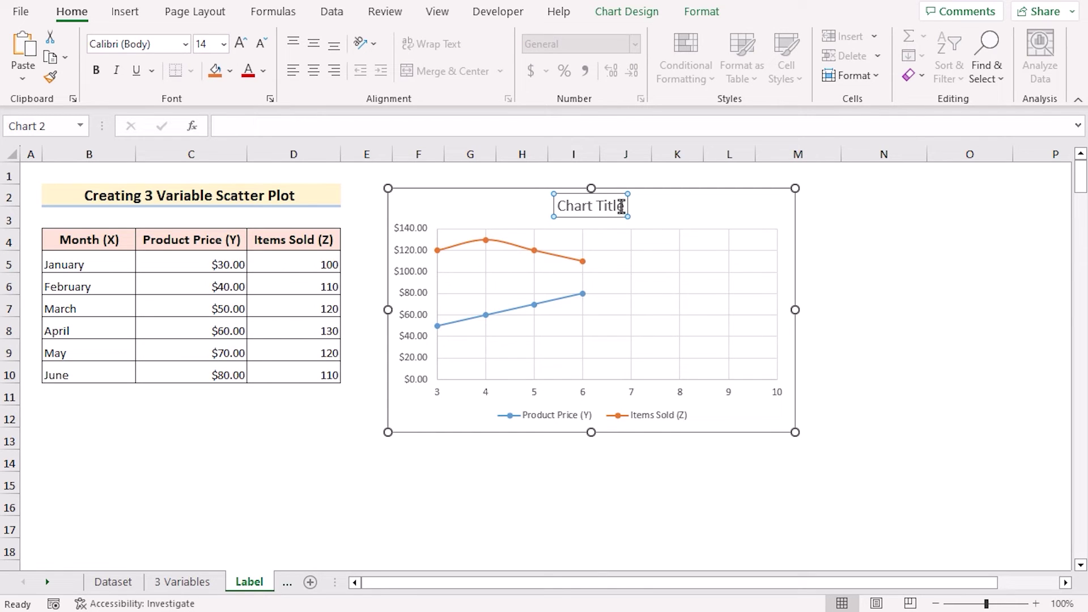
drag(623, 207, 561, 206)
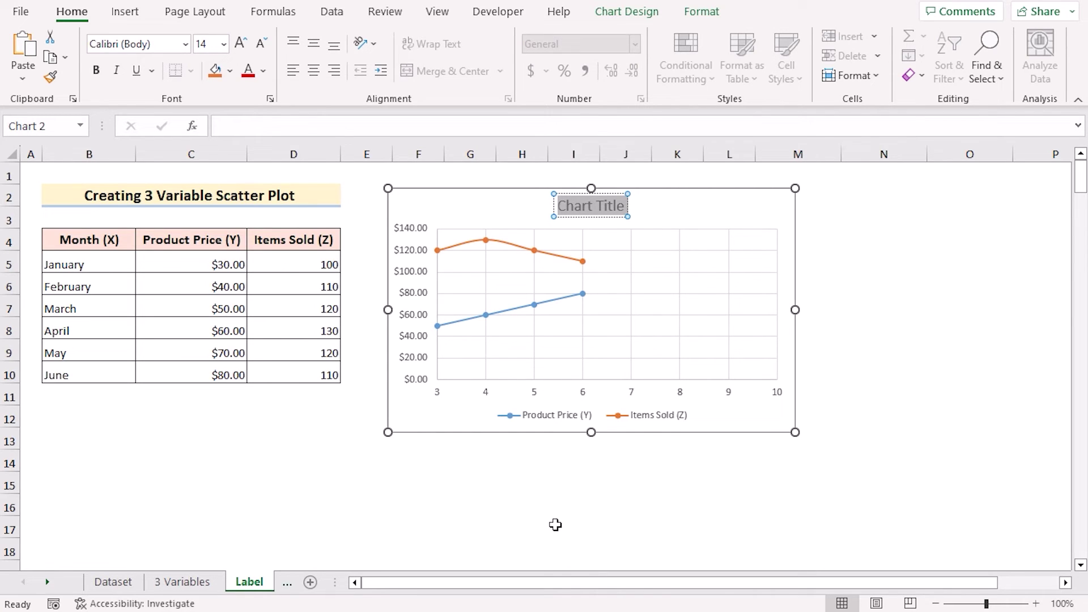
key(Delete)
text(3)
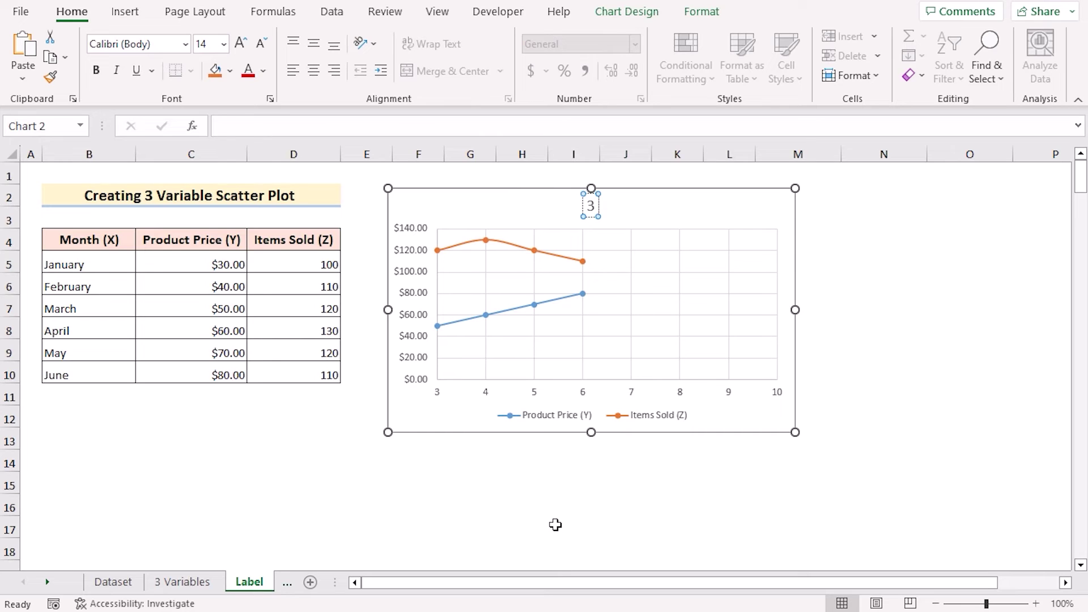
text( Variab)
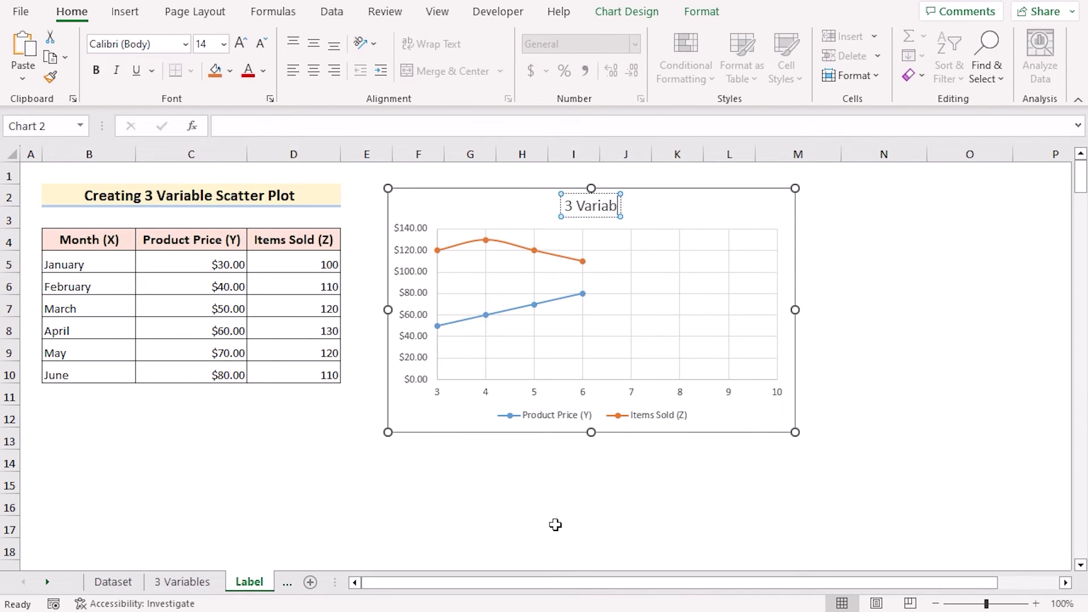
text(le Sca)
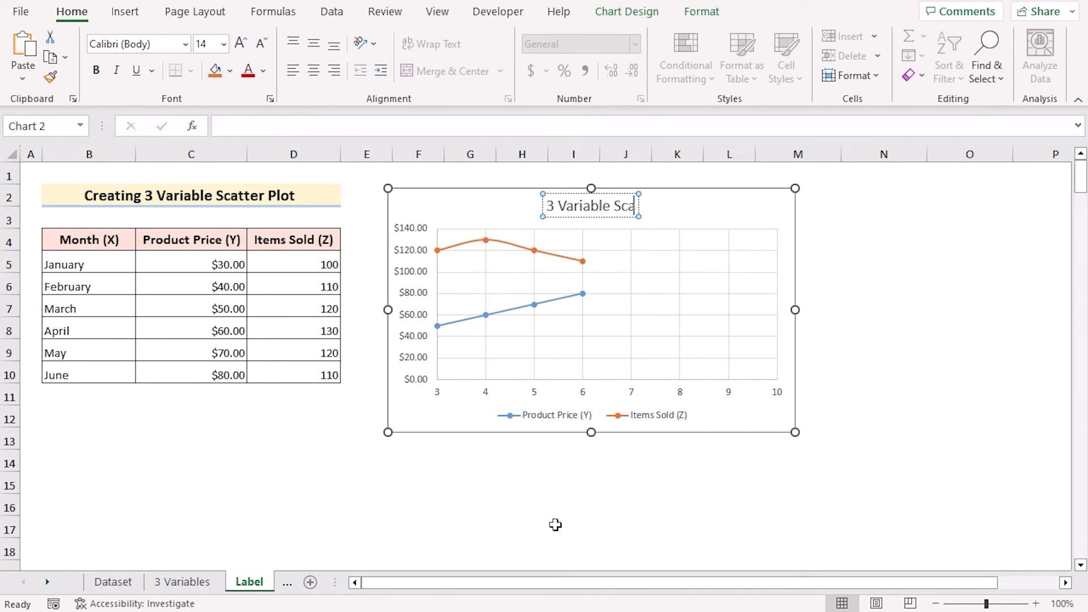
text(tter Plot)
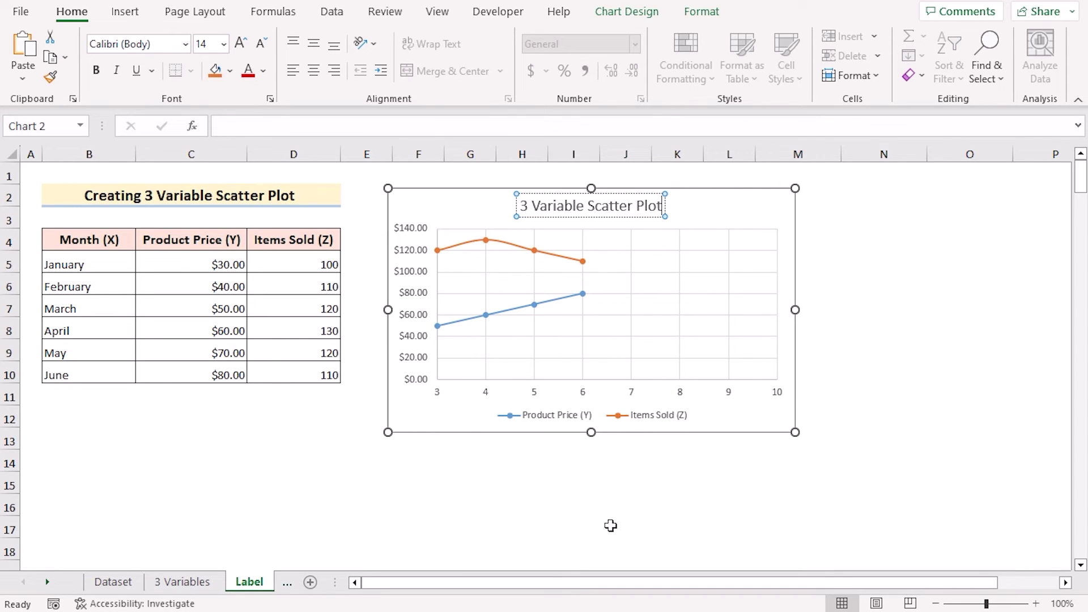
click(869, 347)
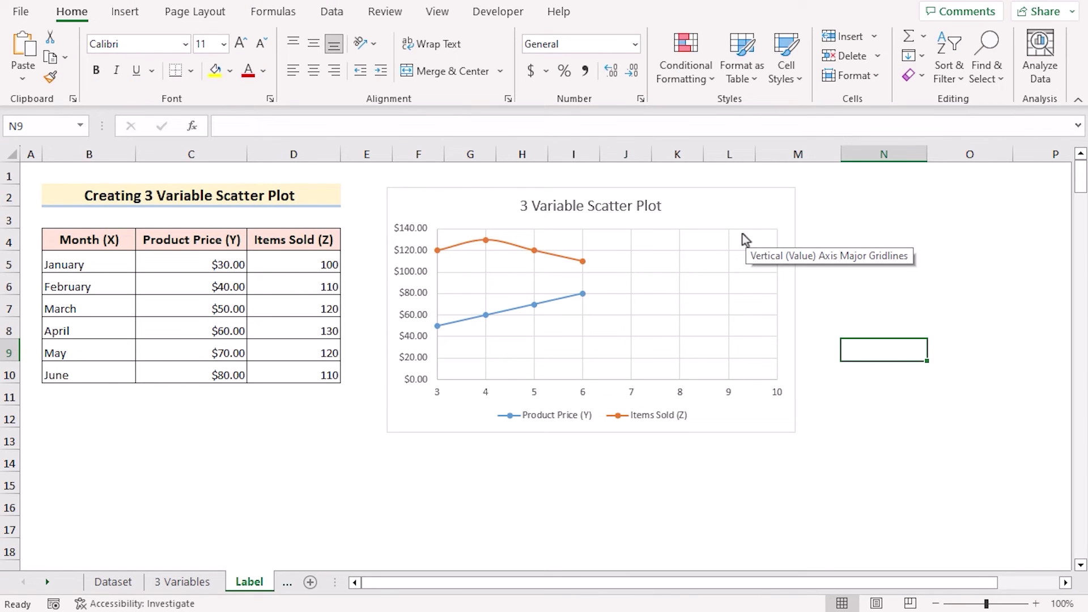
- Add data labels to the scatter chart on the Label sheet
click(783, 199)
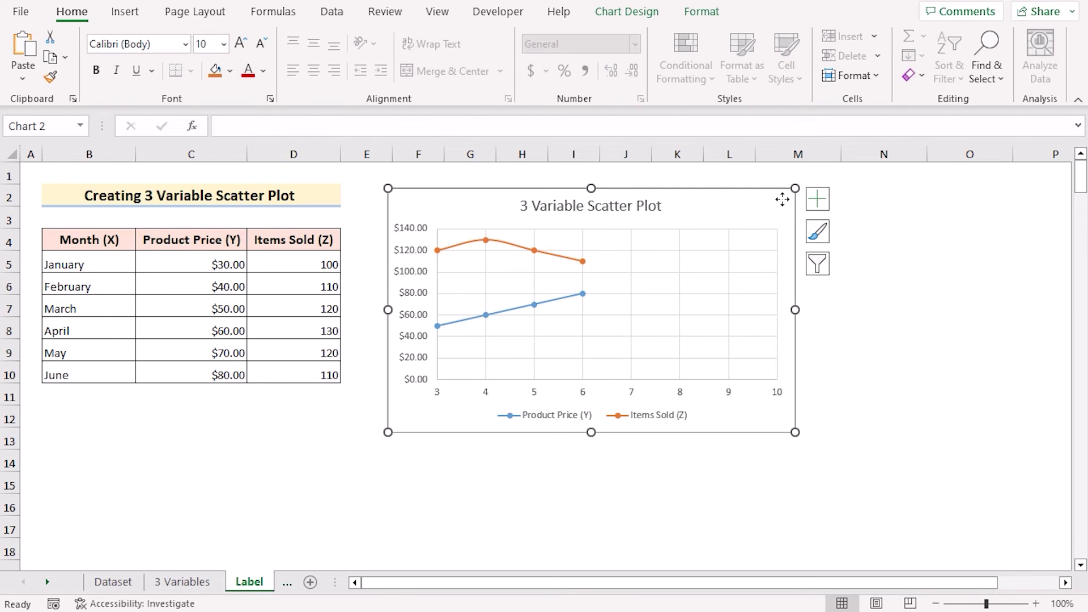
click(818, 200)
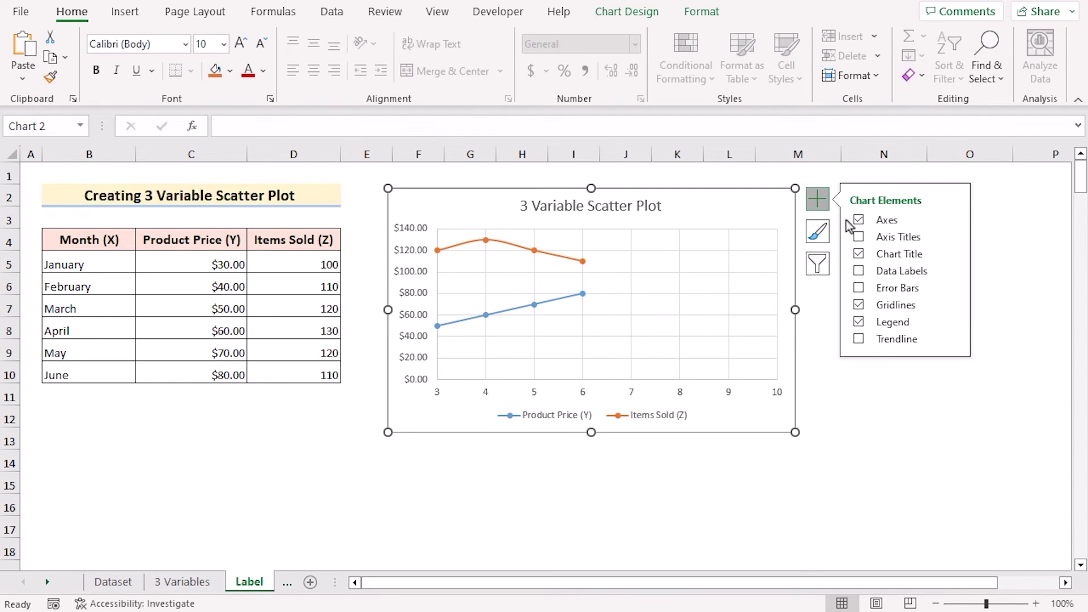
click(860, 273)
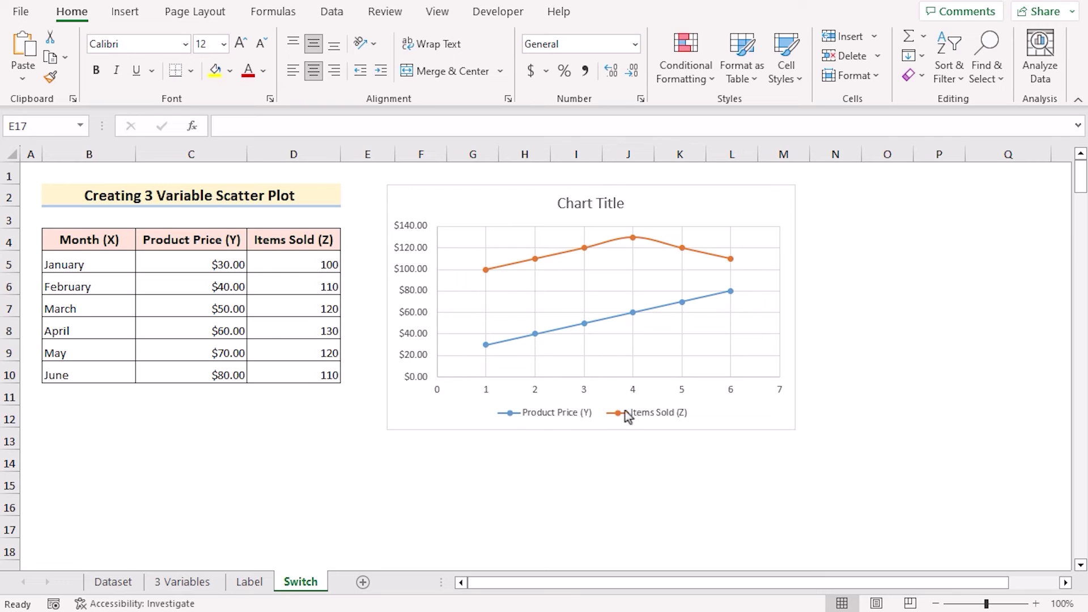
- Add a linear trendline to the Items Sold (Z) series of the Switch sheet's scatter chart
mouse_move(585, 251)
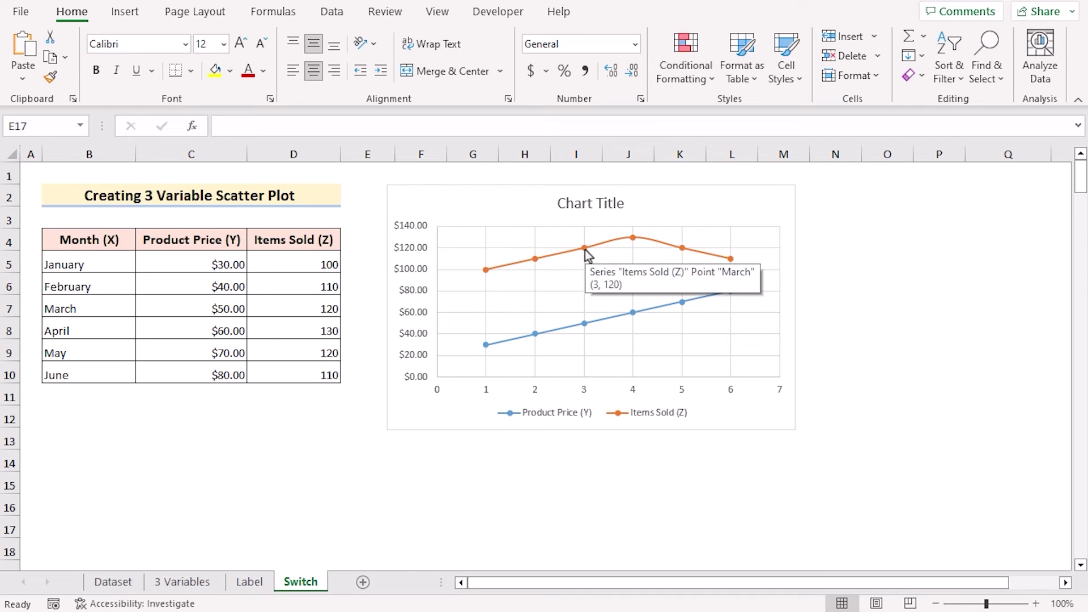
click(585, 248)
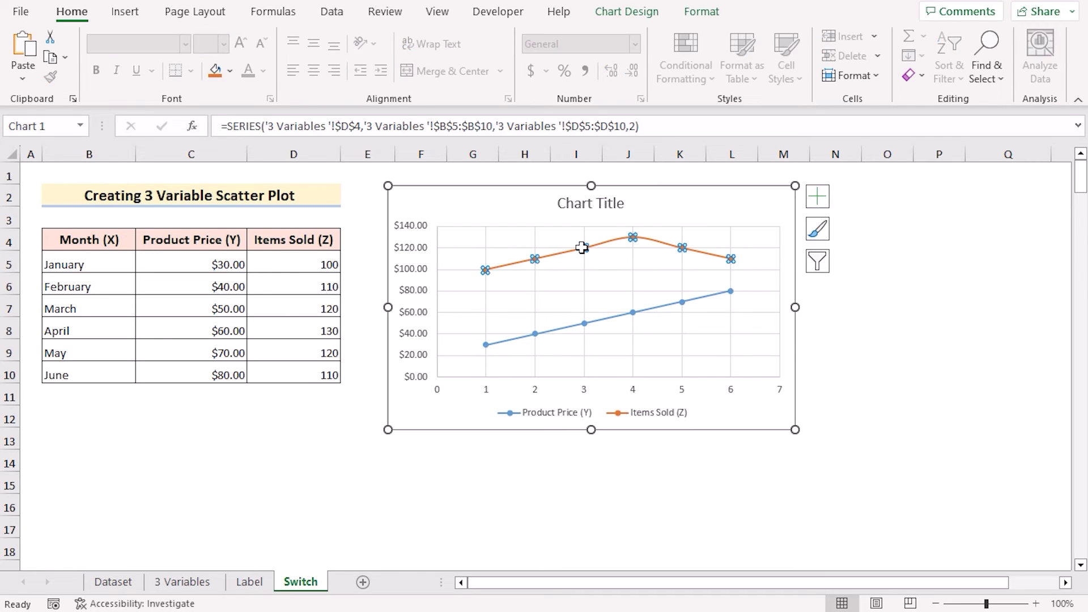
click(821, 204)
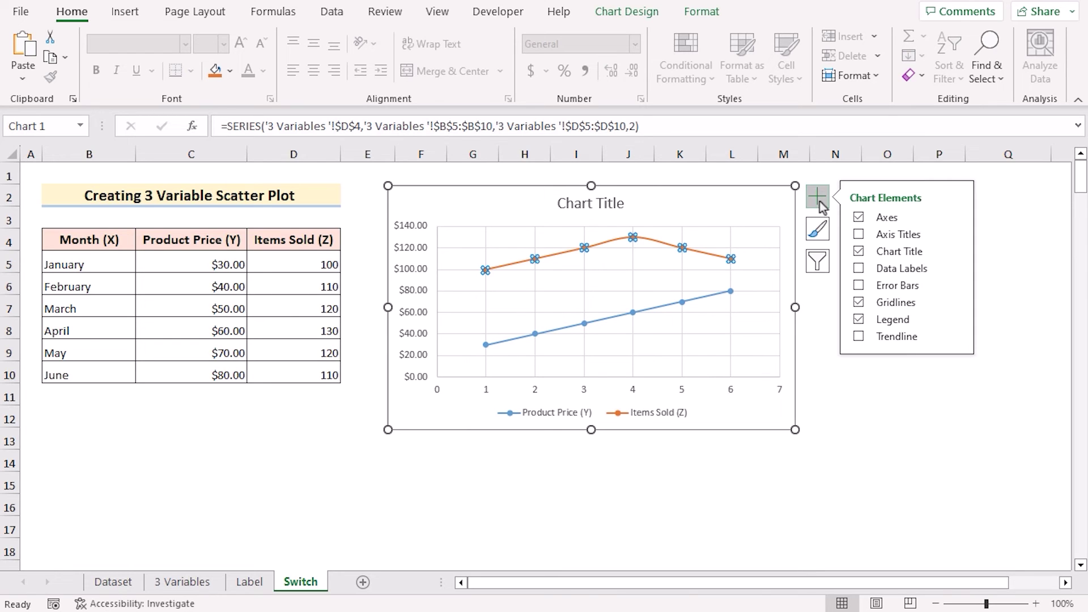
click(860, 338)
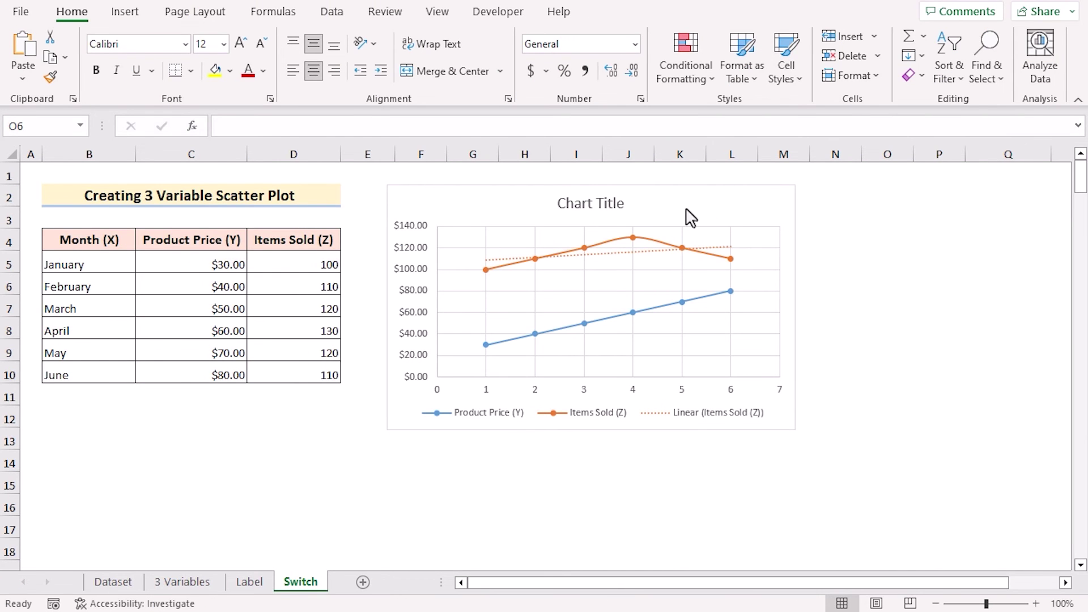
- Switch the rows and columns in the Switch sheet chart's data source so that the months become the series
click(688, 216)
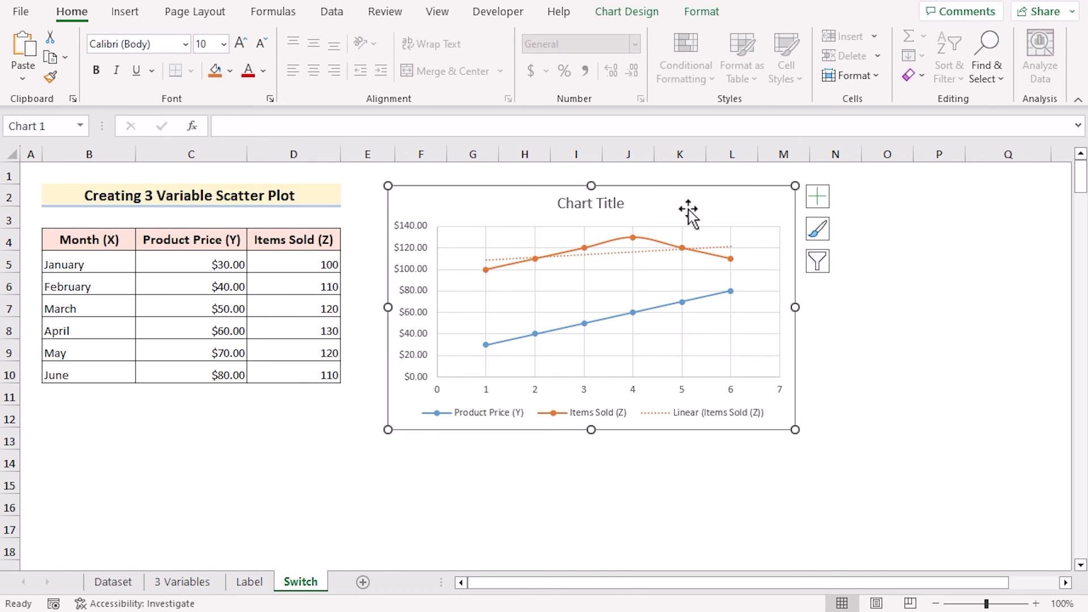
right_click(689, 214)
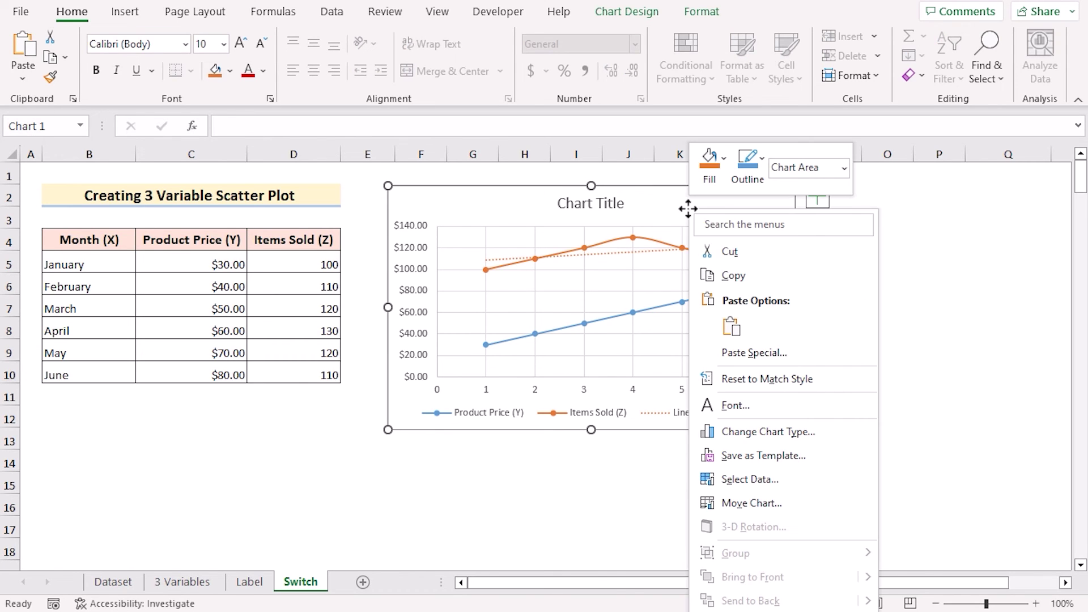
click(773, 482)
drag(214, 3, 215, 195)
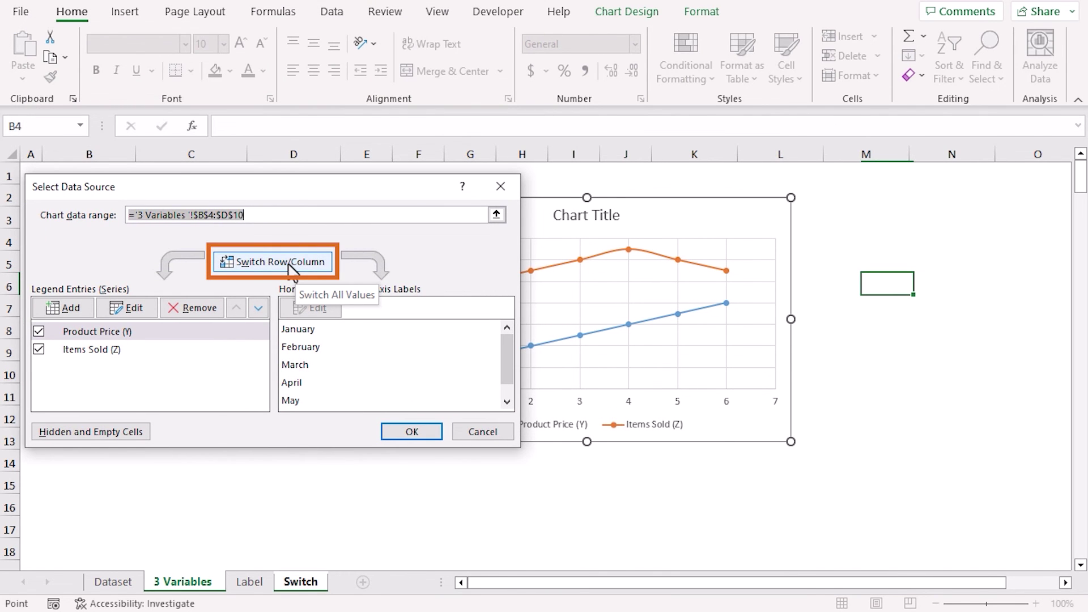
click(291, 266)
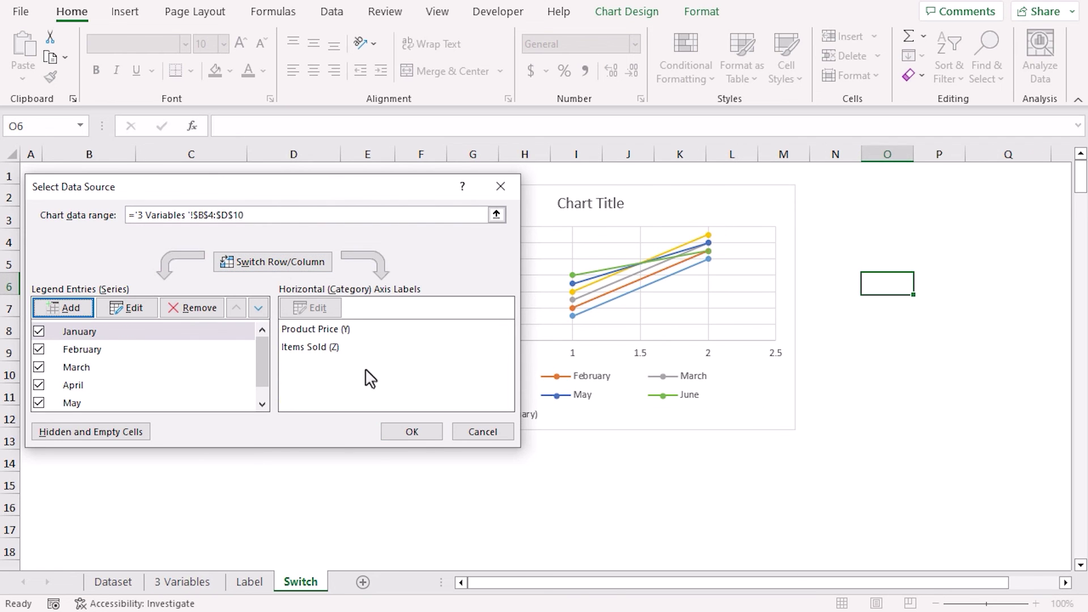
click(421, 435)
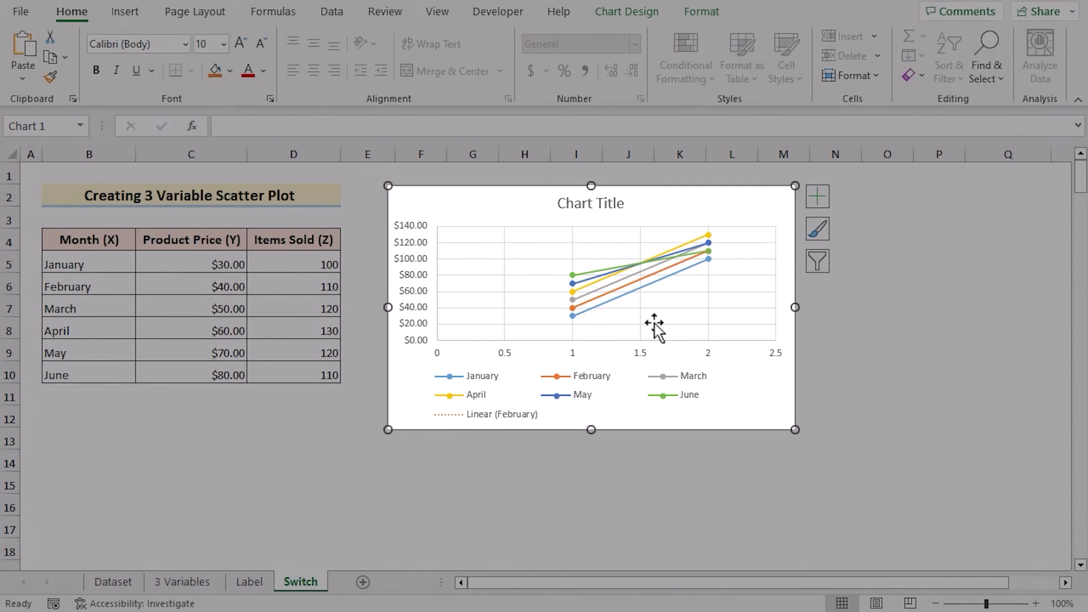
- Add data labels to the row/column-switched scatter chart on the Switch sheet
click(824, 202)
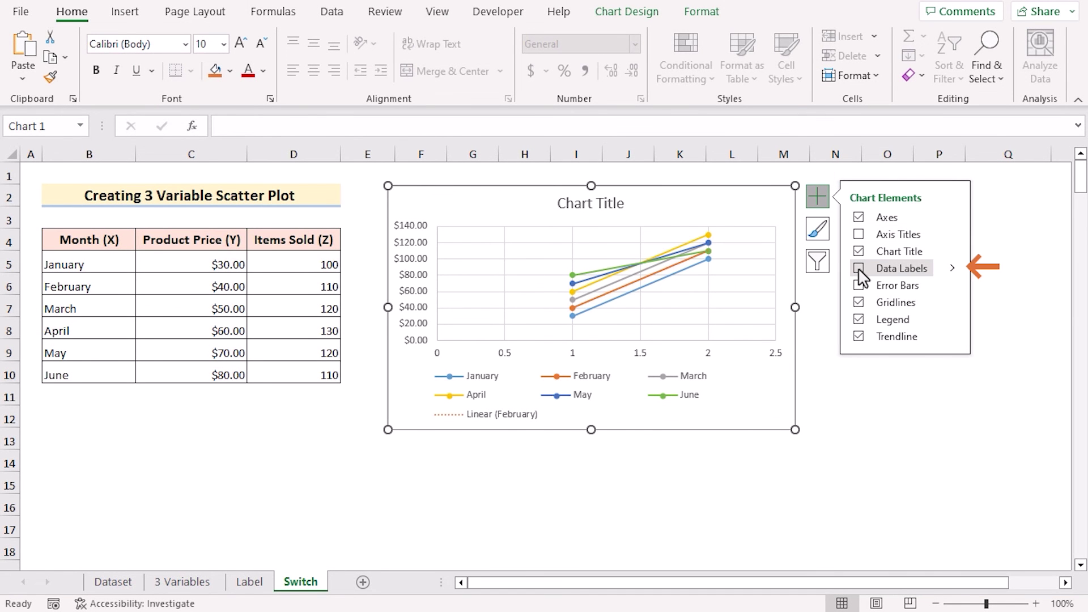